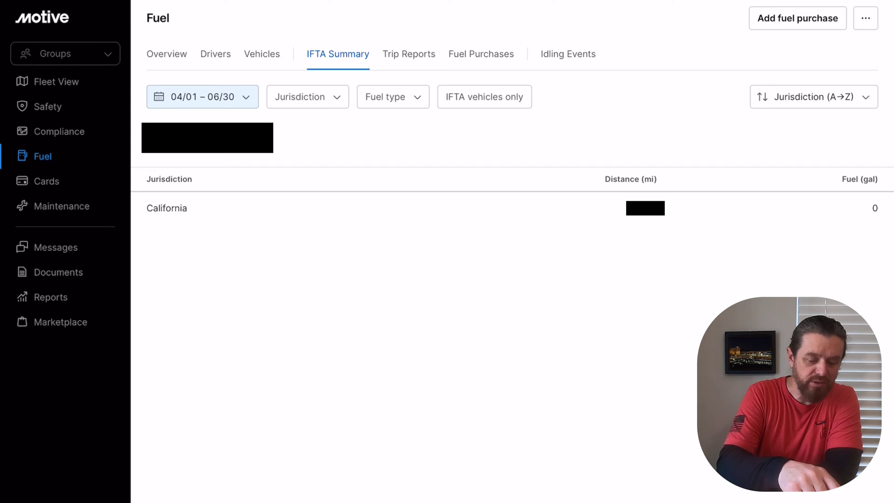
# Step: Open the Fuel section's IFTA summary and set its date range to January 1 through March 31, 2024
pyautogui.click(43, 156)
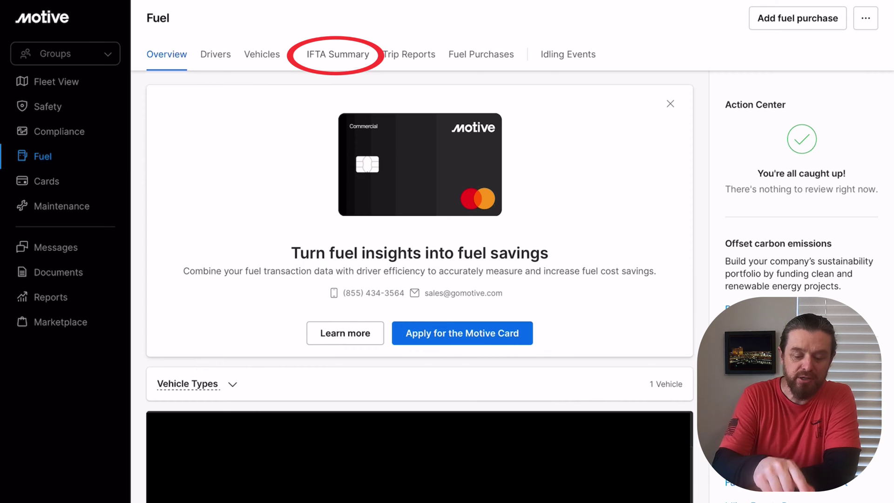
pyautogui.click(337, 54)
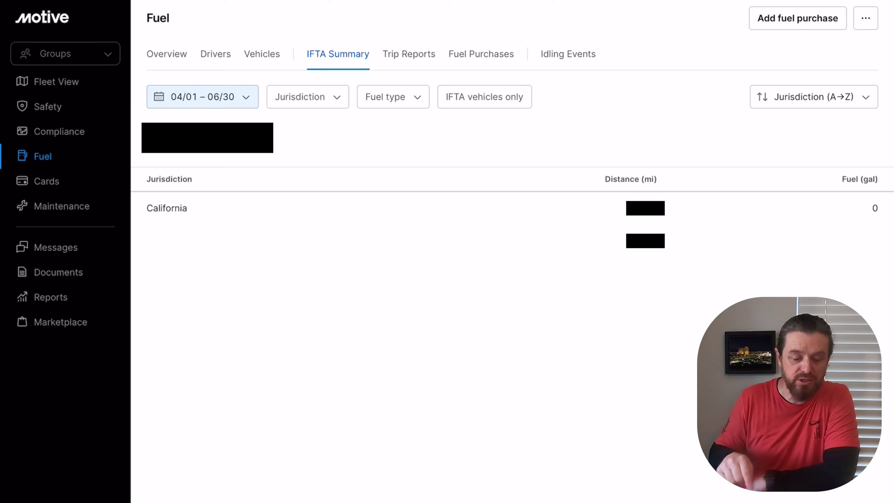
pyautogui.press('Return')
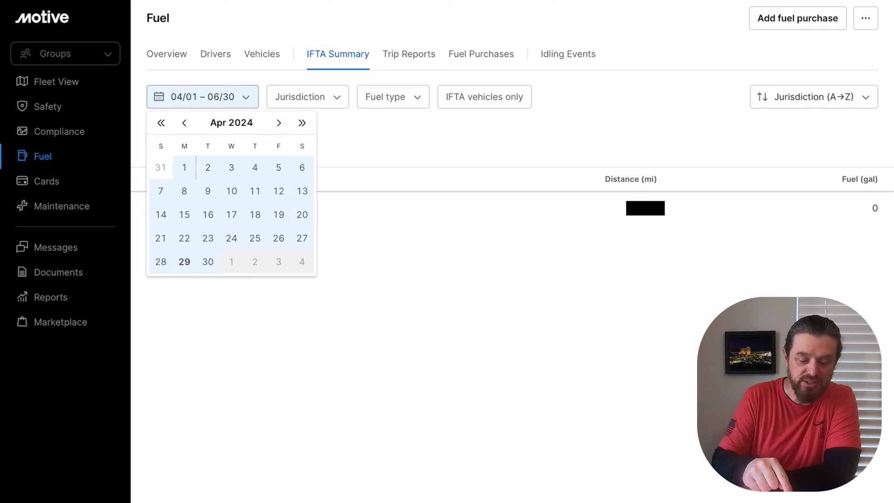
pyautogui.click(184, 123)
pyautogui.click(185, 123)
pyautogui.click(185, 122)
pyautogui.click(184, 167)
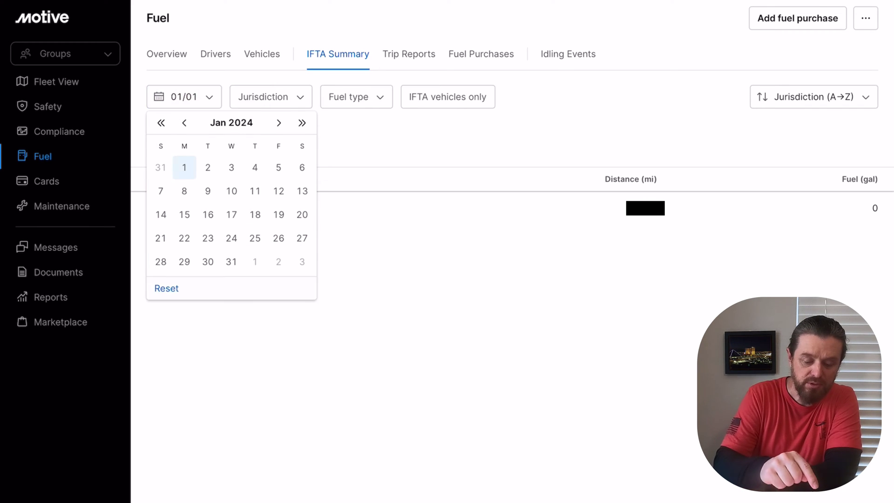
pyautogui.click(278, 122)
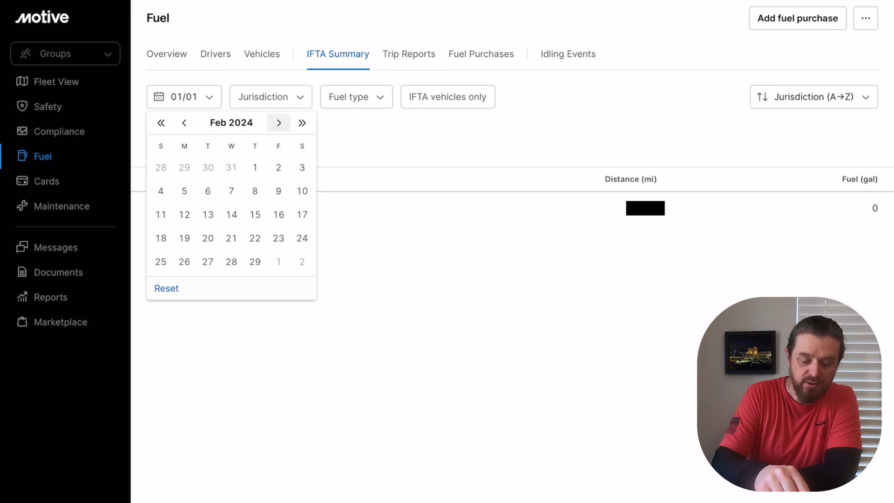
pyautogui.click(279, 122)
pyautogui.click(161, 285)
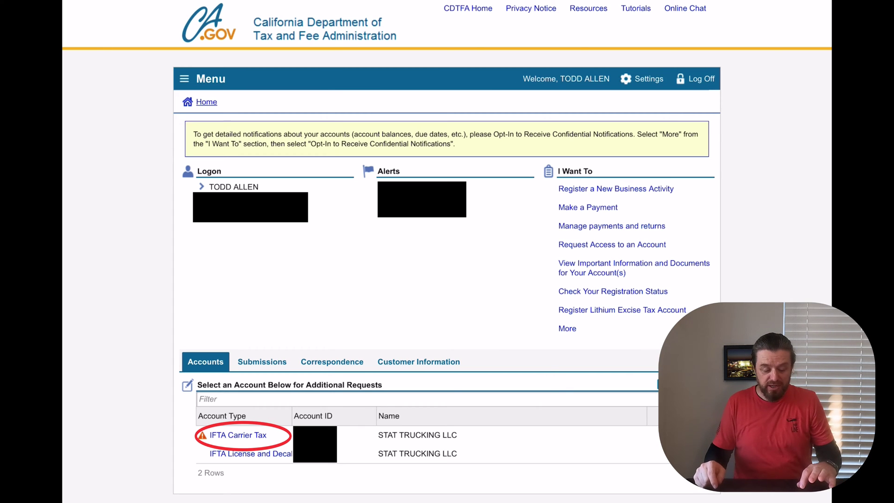
# Step: On the CDTFA site, start the IFTA Carrier Tax return due 30-Apr-2024 and answer No to filing a No Operations Return
pyautogui.click(238, 434)
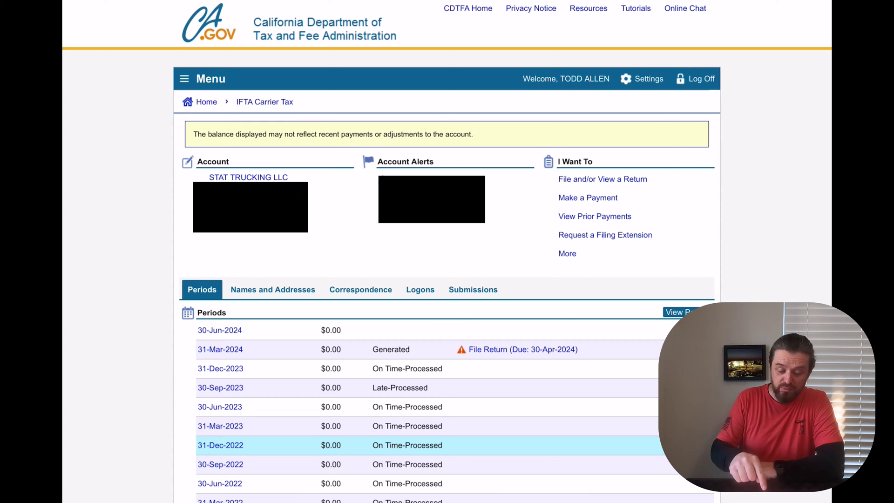
pyautogui.click(523, 349)
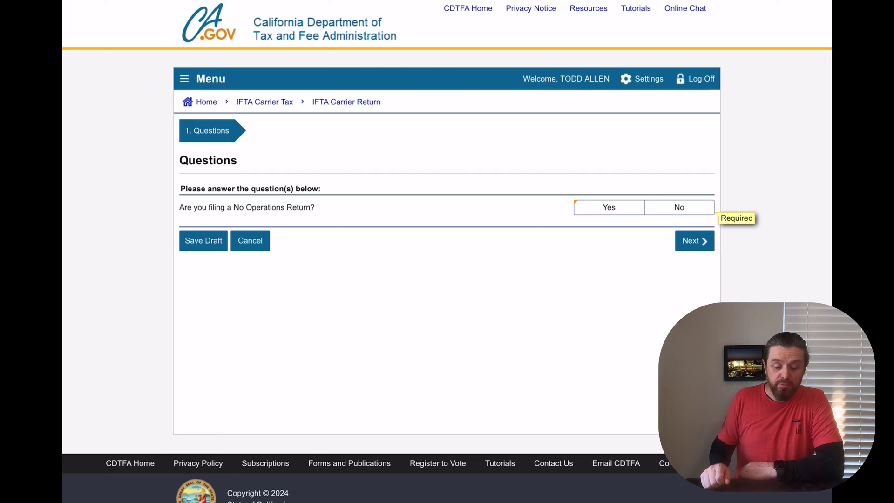
pyautogui.click(678, 208)
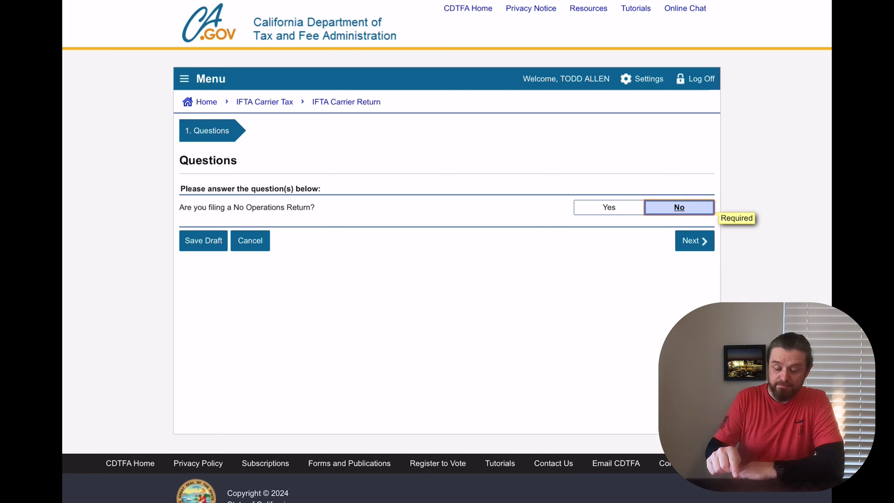
pyautogui.click(694, 240)
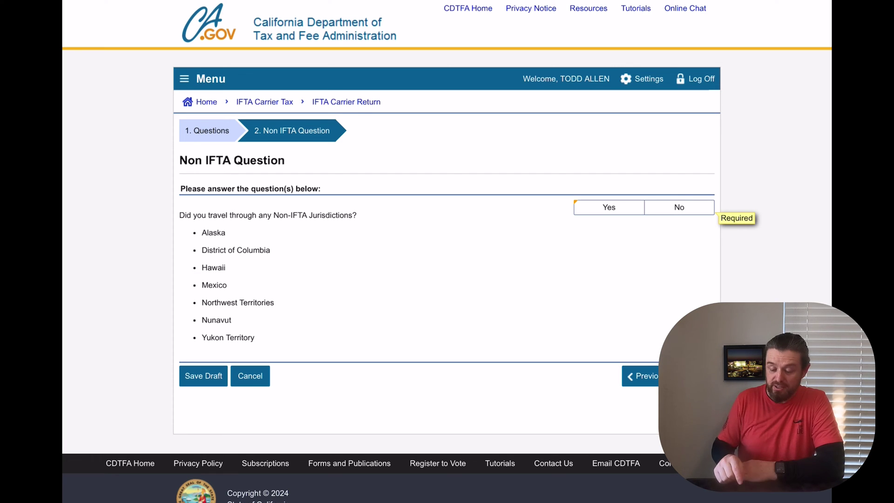
# Step: Answer No to the questions about travel through Non-IFTA jurisdictions and ex-tax gallons for the quarter
pyautogui.click(678, 207)
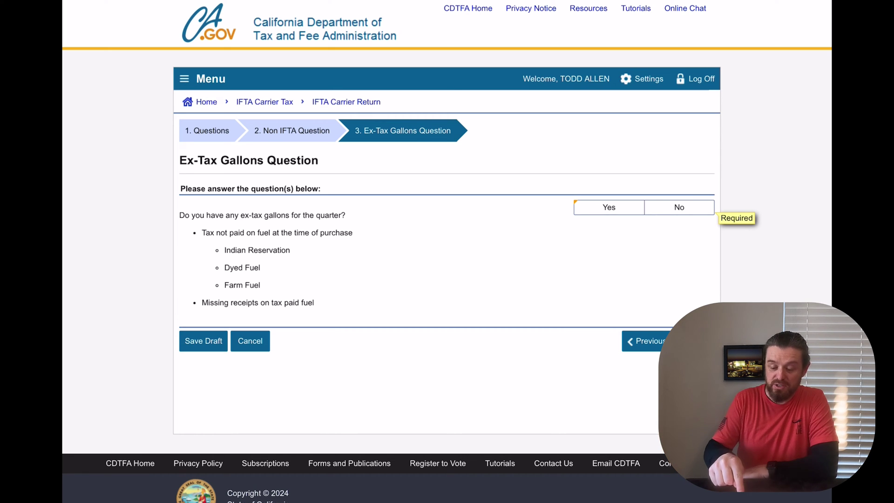
pyautogui.click(679, 207)
pyautogui.click(694, 341)
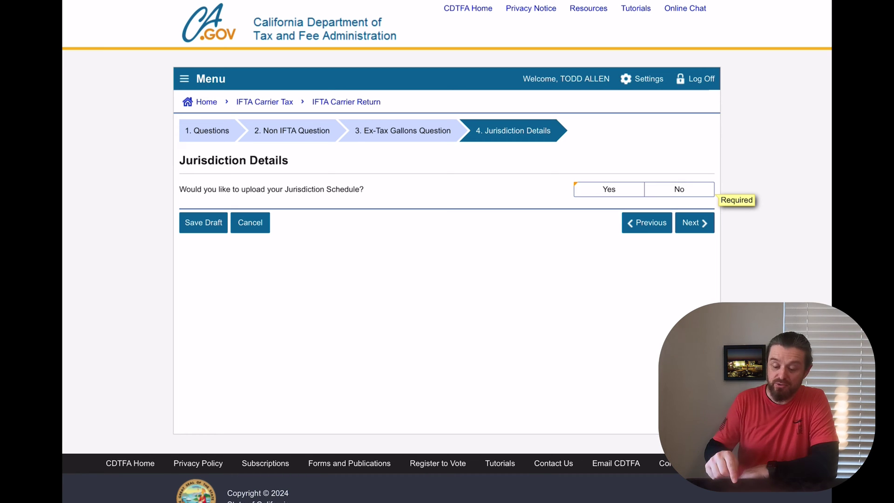
# Step: Decline the Jurisdiction Schedule upload and enter the total miles and tax paid gallons in the California diesel row
pyautogui.click(678, 189)
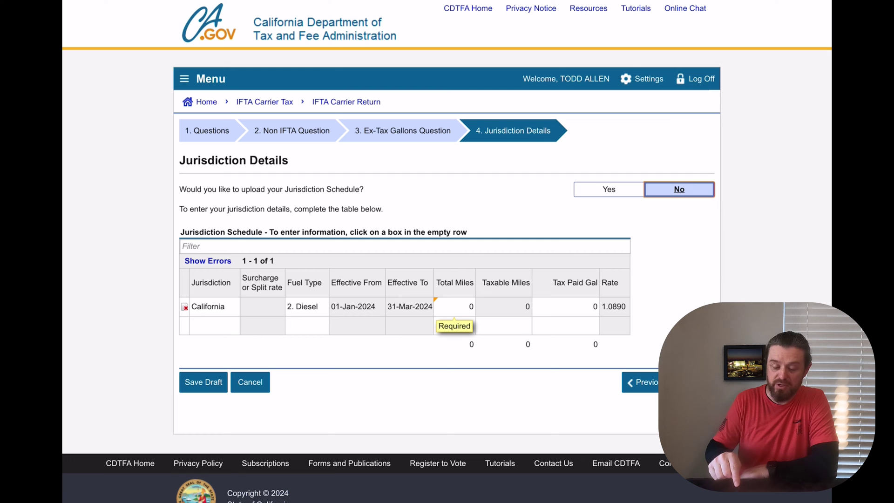
pyautogui.scroll(-1, 447, 251)
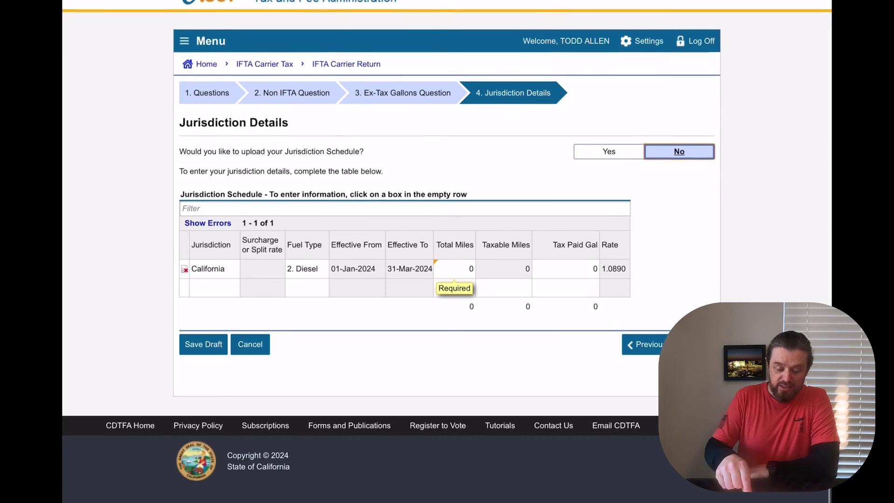
pyautogui.scroll(1, 447, 251)
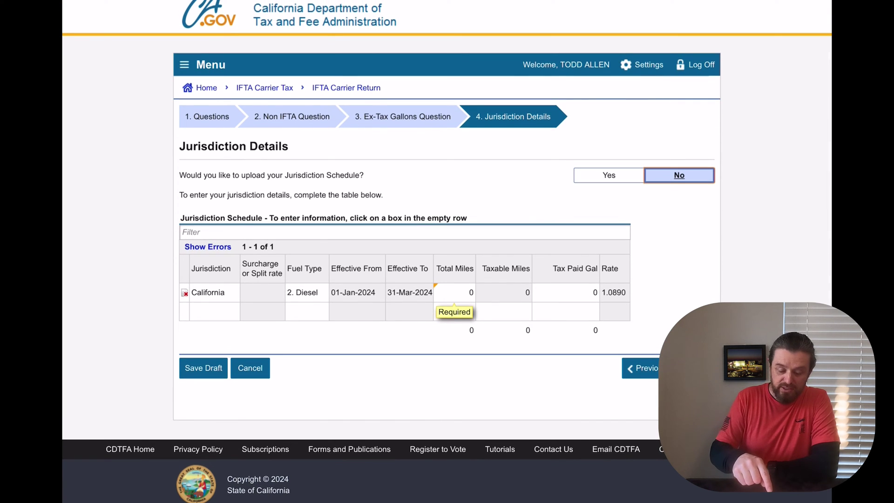
pyautogui.click(466, 293)
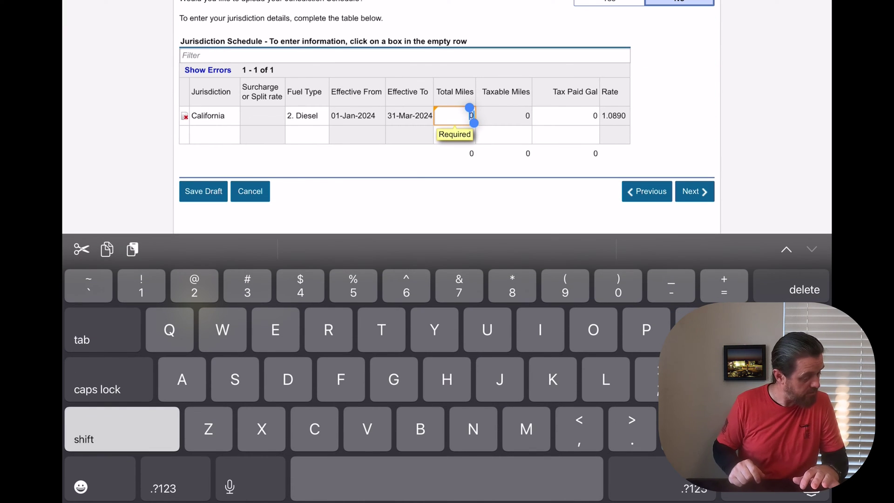
pyautogui.write('1')
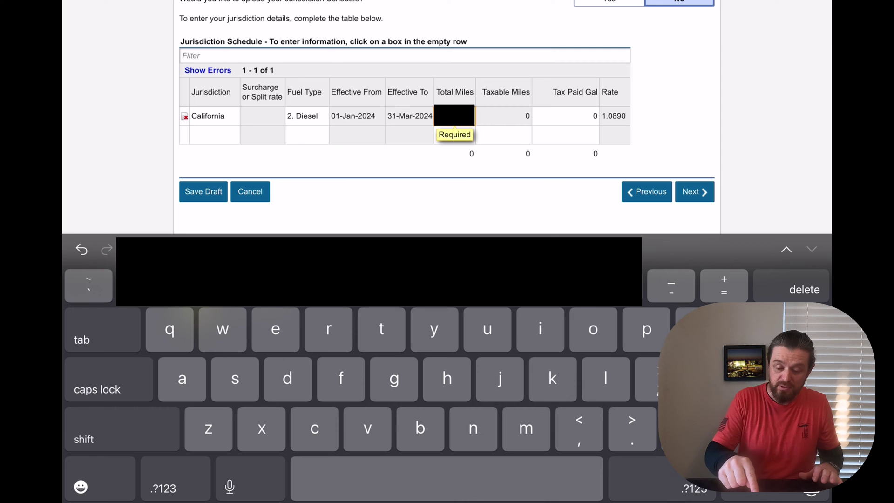
pyautogui.press('Tab')
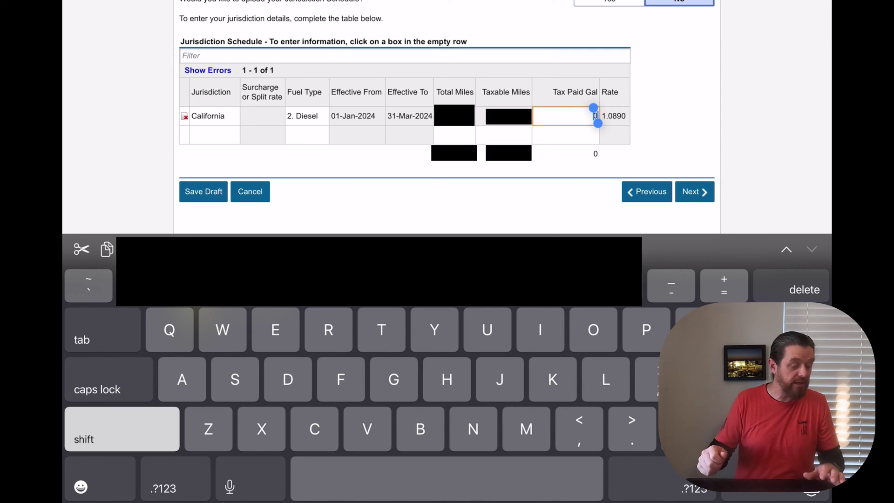
pyautogui.write('100')
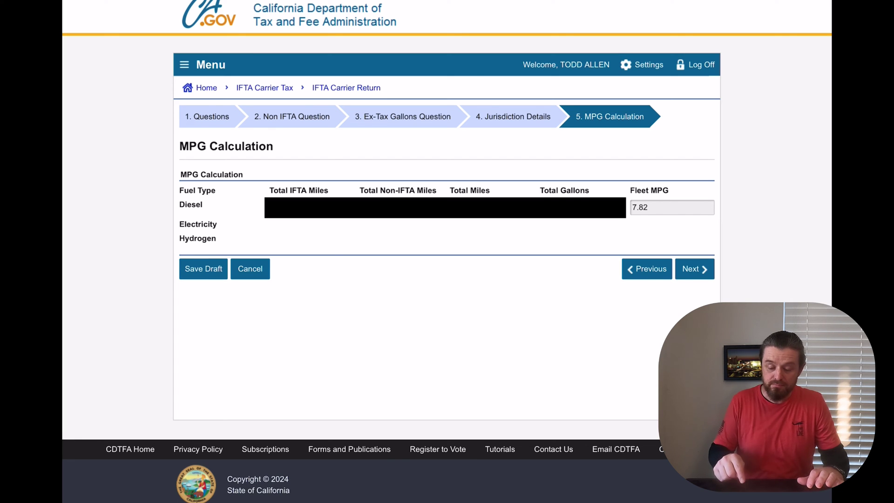
# Step: Return to the Jurisdiction Details and add Nevada as a second jurisdiction in the empty row
pyautogui.click(647, 269)
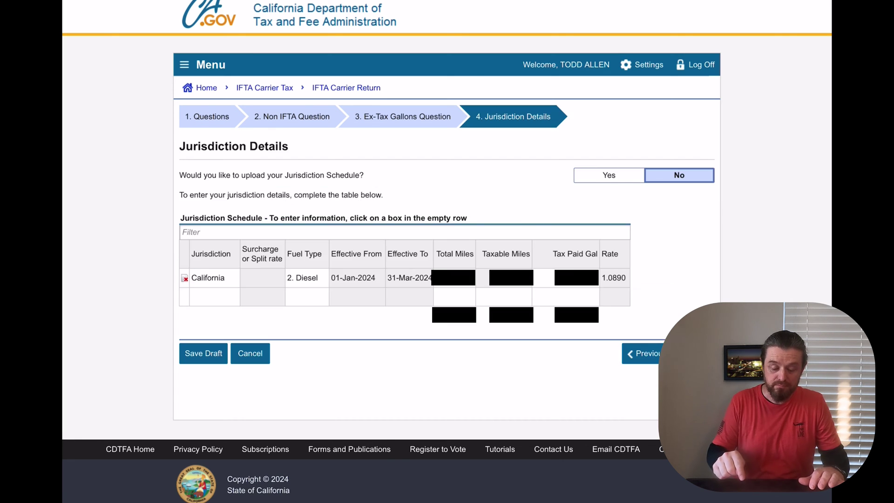
pyautogui.click(214, 296)
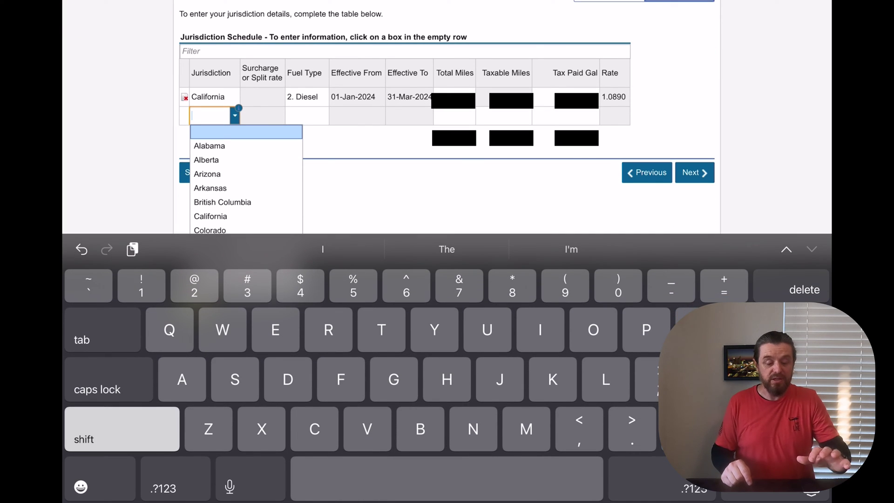
pyautogui.press('Escape')
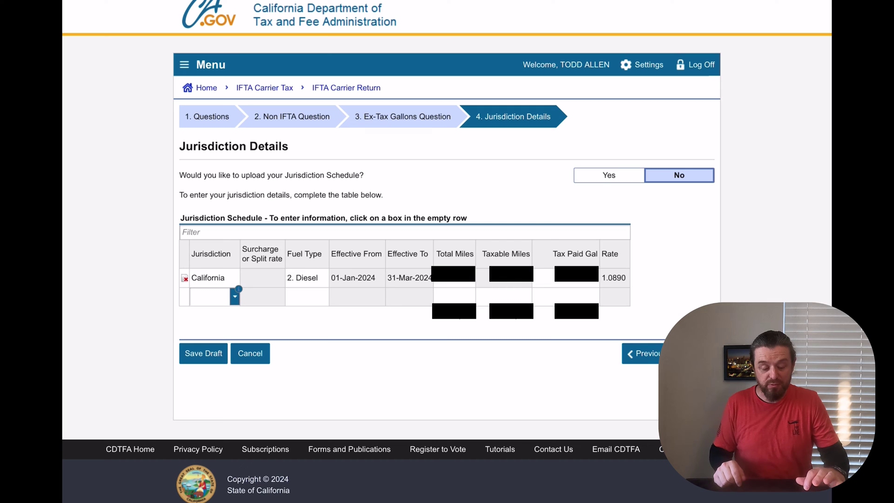
pyautogui.click(209, 296)
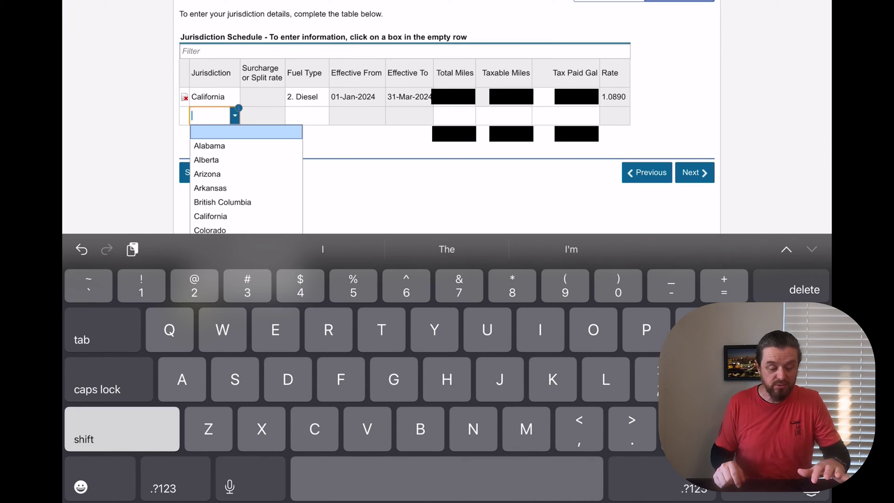
pyautogui.scroll(-5, 246, 181)
pyautogui.scroll(-5, 245, 181)
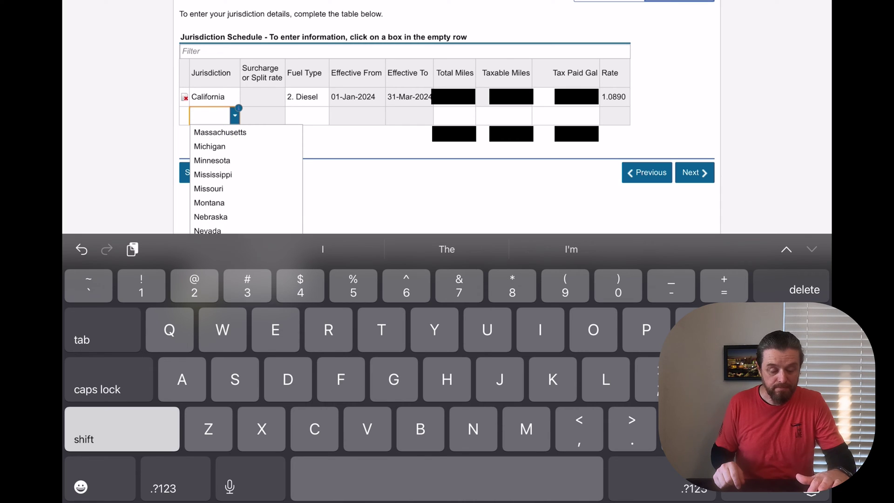
pyautogui.scroll(-2, 245, 181)
pyautogui.click(208, 195)
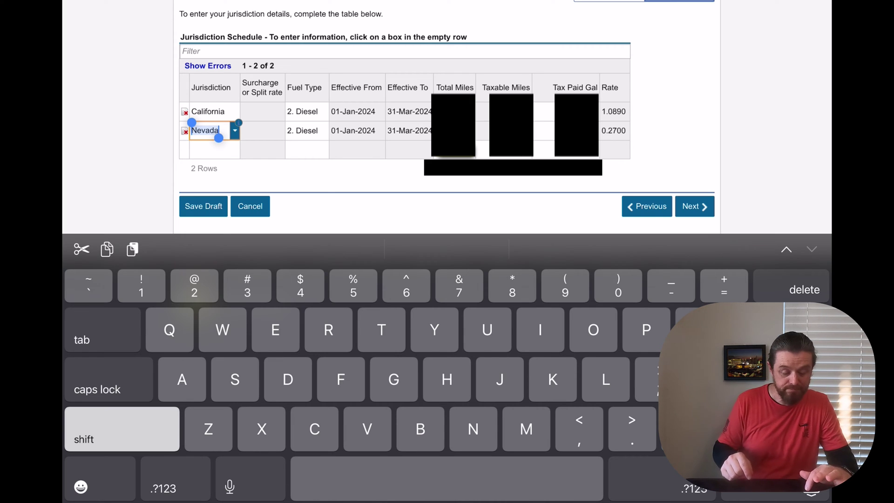
pyautogui.write('218')
pyautogui.press('BackSpace')
pyautogui.press('BackSpace')
pyautogui.press('BackSpace')
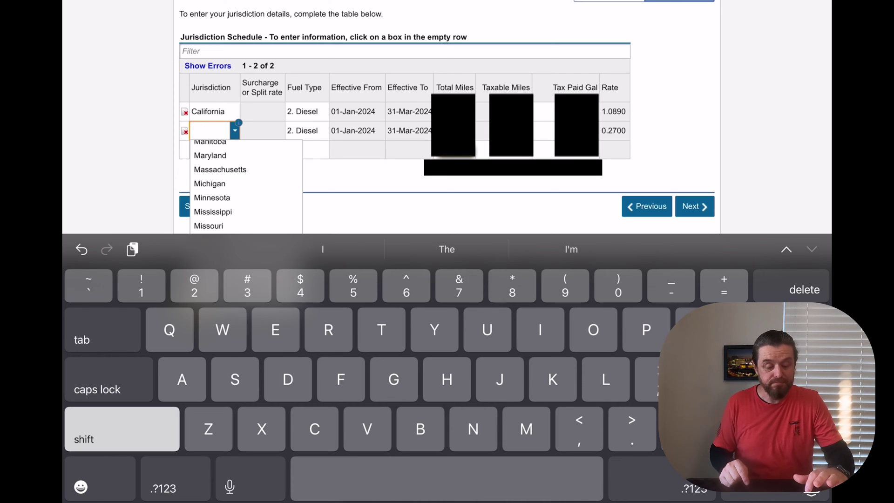
pyautogui.click(207, 201)
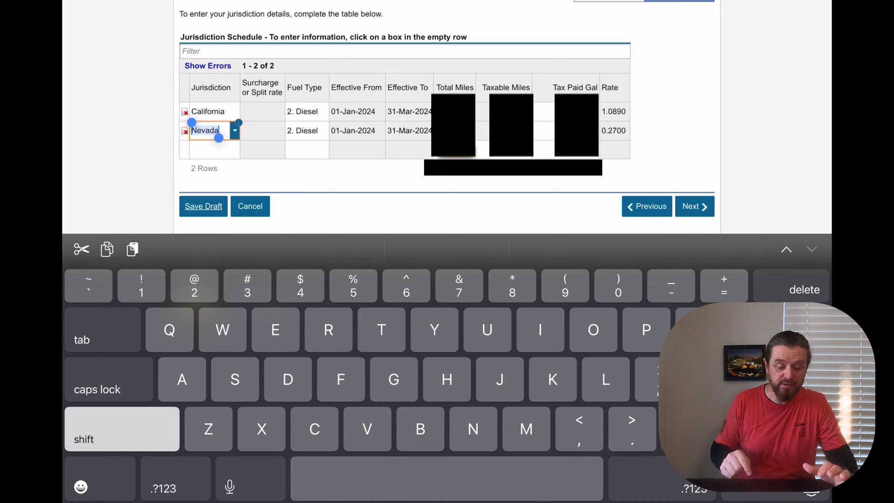
# Step: Enter the quarter's total miles for the Nevada row of the Jurisdiction Schedule
pyautogui.click(476, 132)
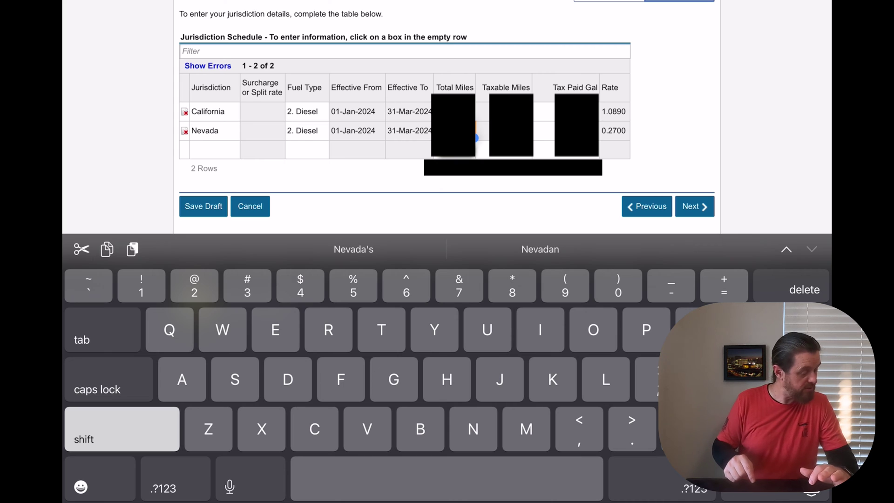
pyautogui.write('1')
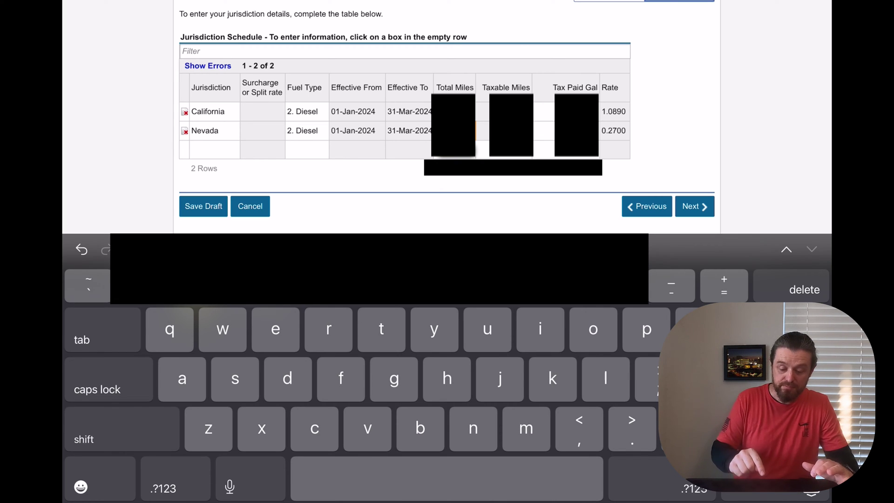
pyautogui.click(543, 130)
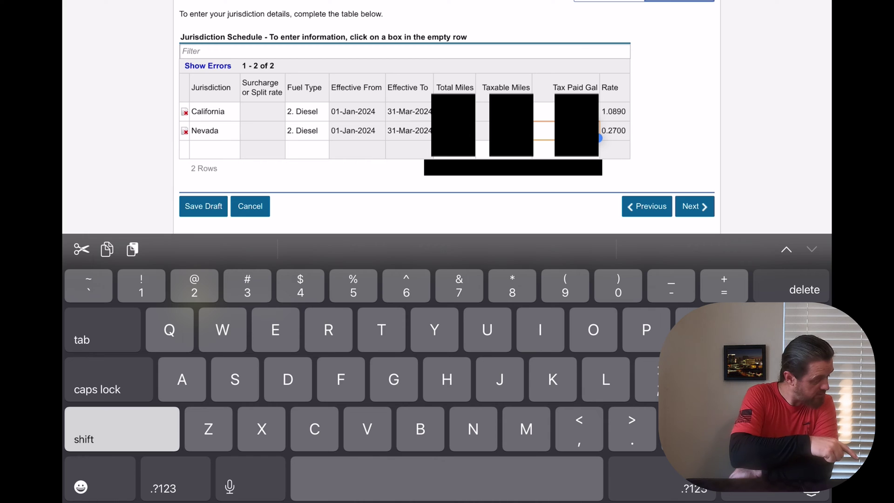
pyautogui.press('Escape')
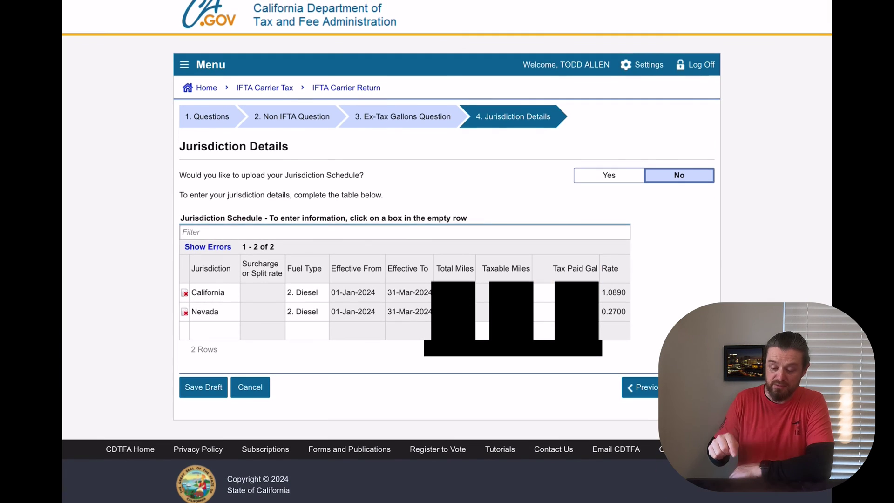
# Step: Advance the return past the MPG calculation, jurisdiction summary and balance summary to the Your Information certification
pyautogui.click(694, 386)
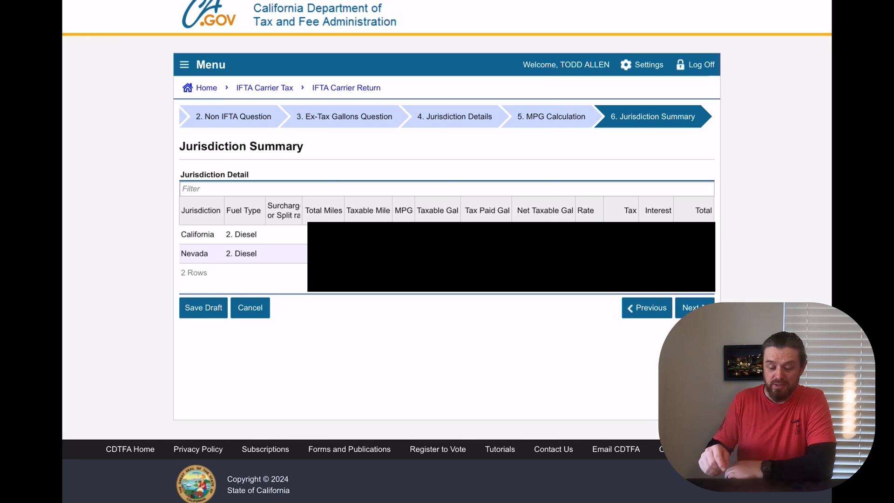
pyautogui.click(688, 307)
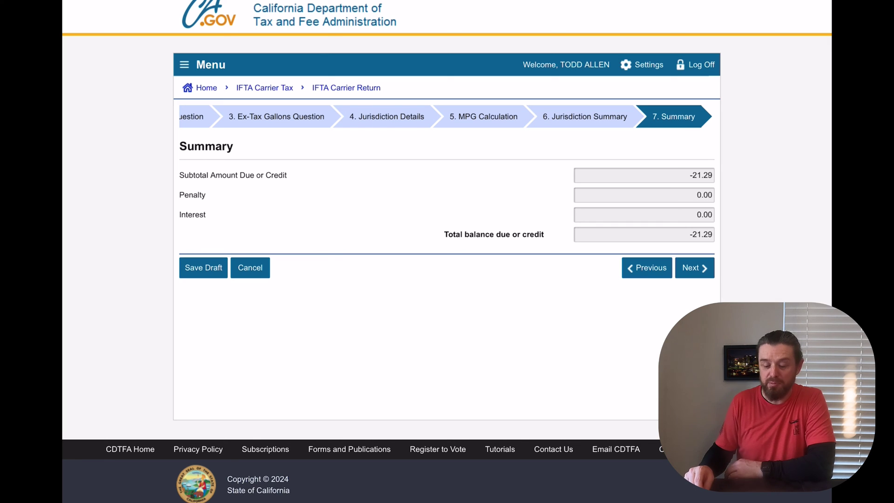
pyautogui.click(694, 268)
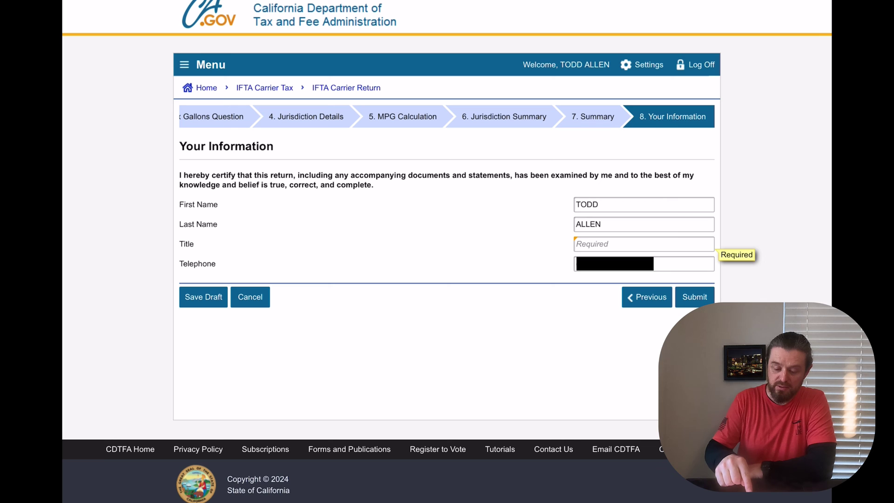
# Step: Enter OWNER as the title, submit the return, and approve the Declaration of Intent with the account password
pyautogui.click(642, 243)
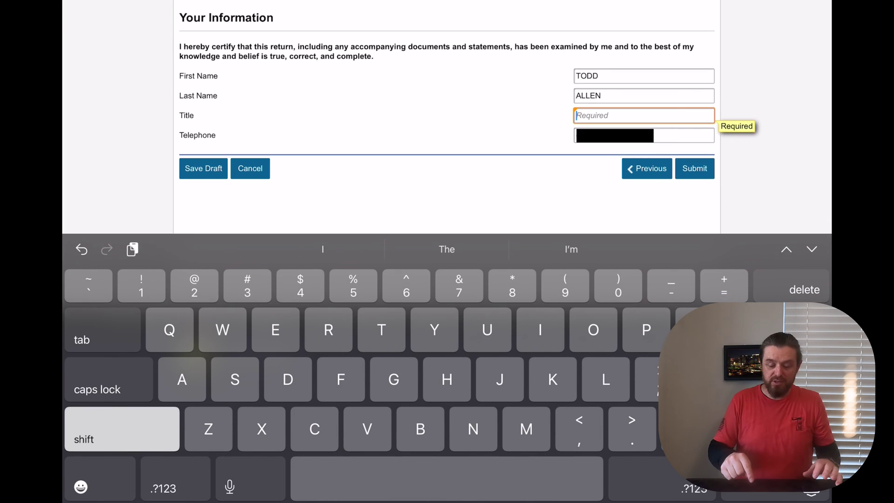
pyautogui.write('OWNER')
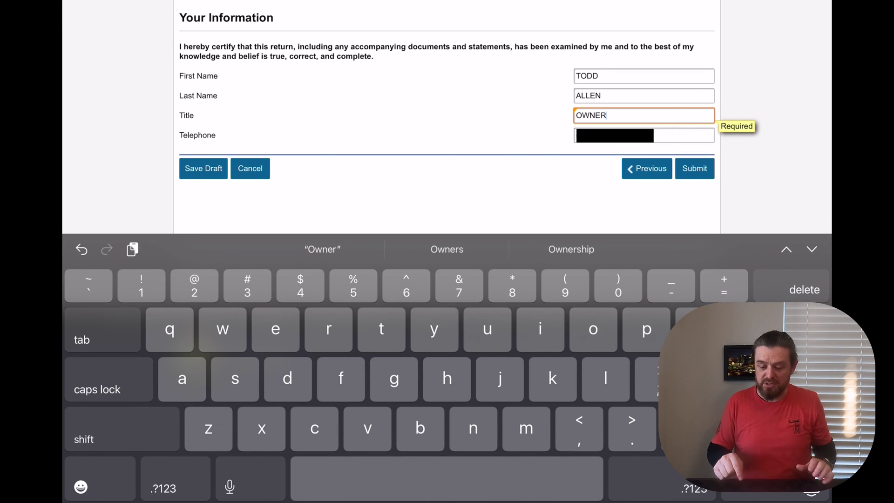
pyautogui.click(694, 168)
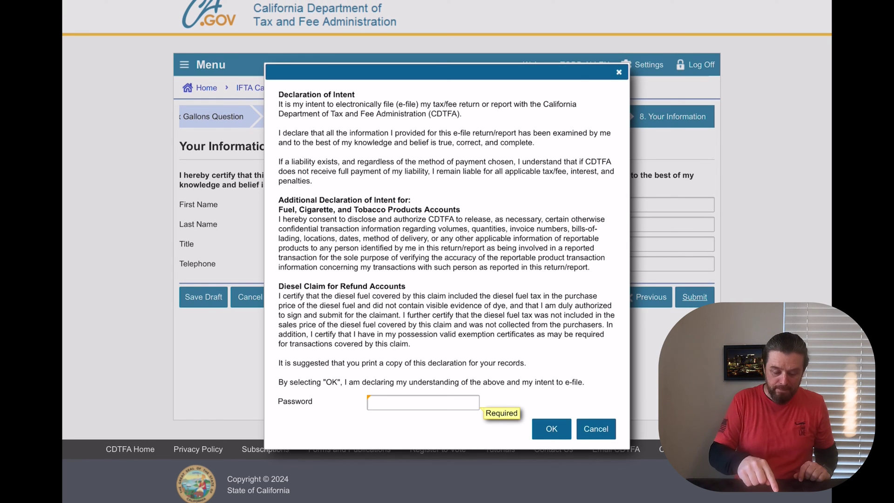
pyautogui.click(423, 402)
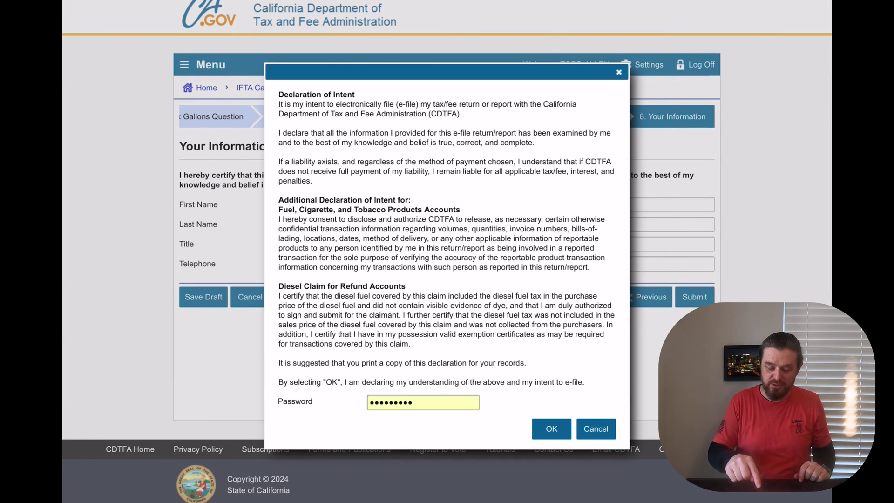
pyautogui.press('Return')
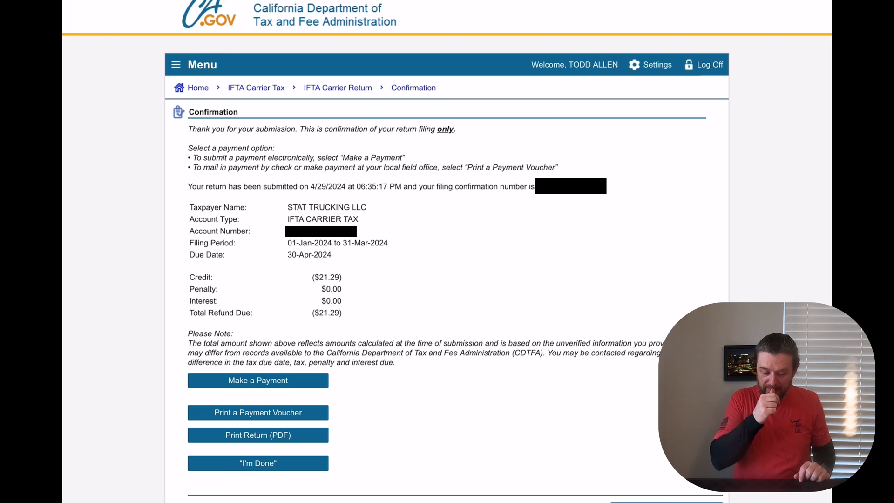